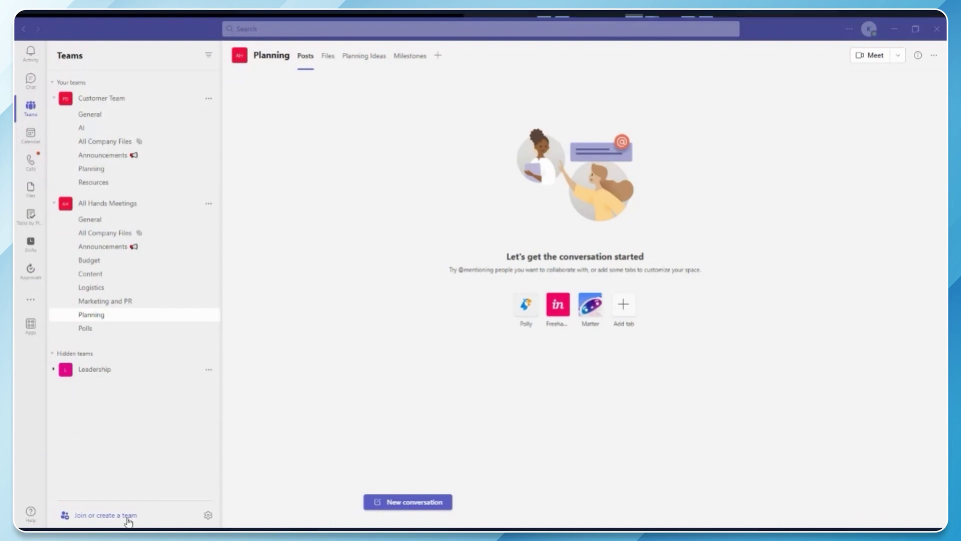
Open the management page of the All Hands Meetings team and expand its list of members and guests
left_click(100, 515)
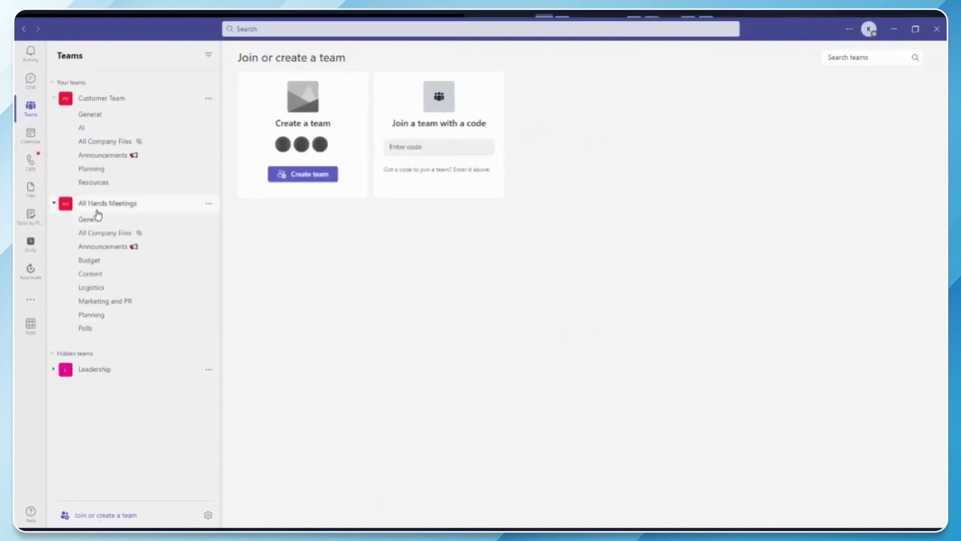
left_click(157, 225)
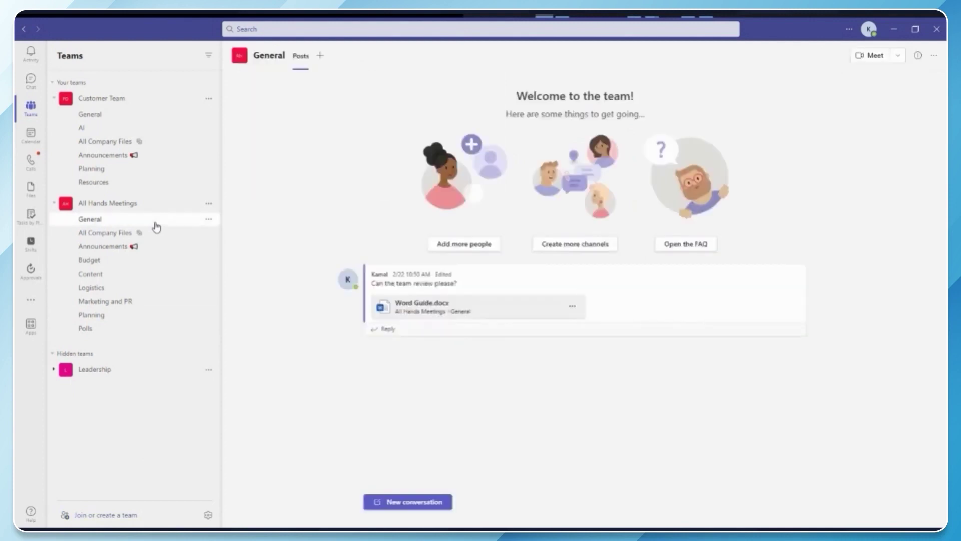
left_click(210, 205)
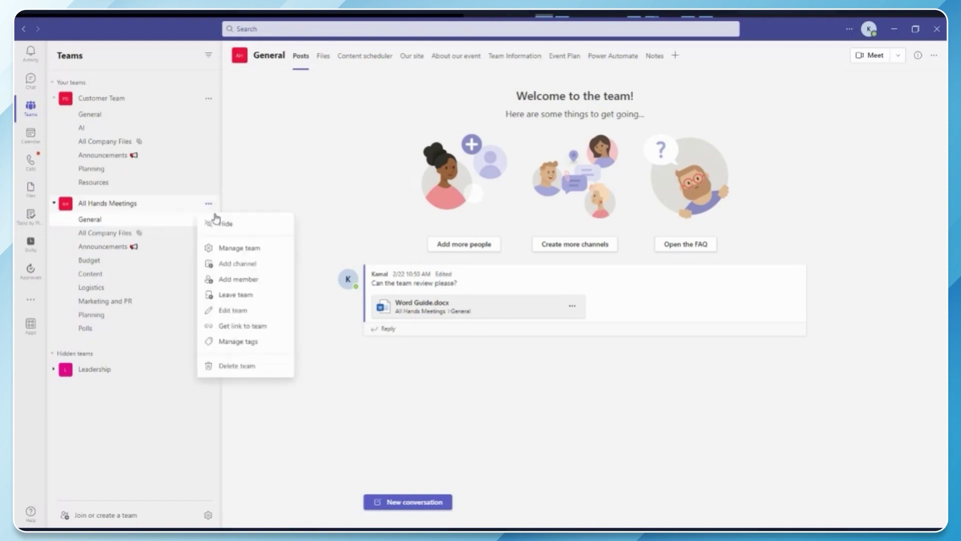
left_click(238, 249)
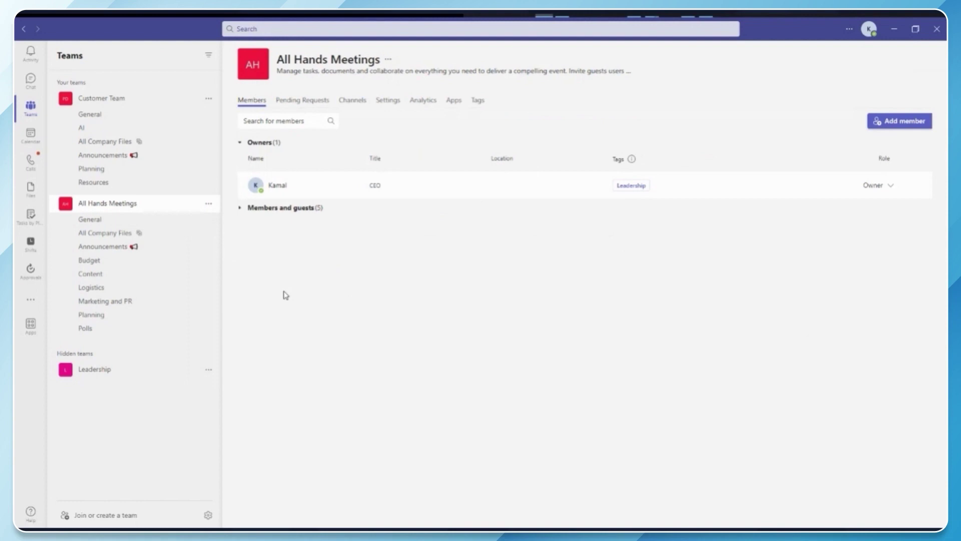
left_click(273, 212)
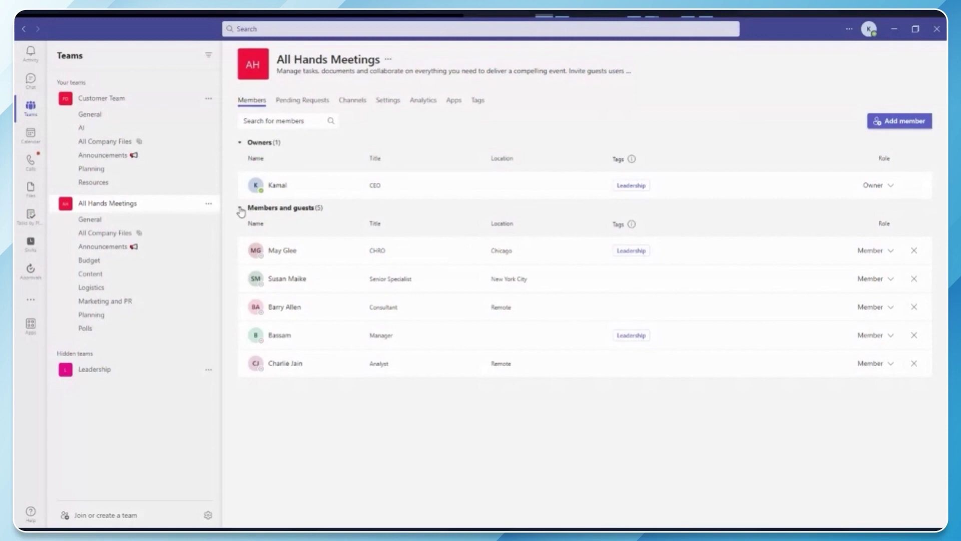
Open tag management for the All Hands Meetings team
left_click(478, 102)
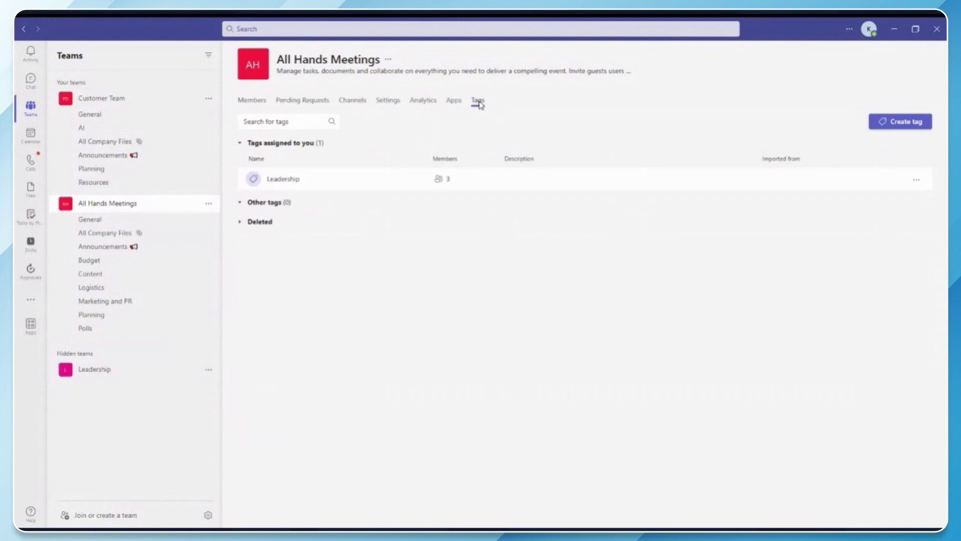
left_click(209, 203)
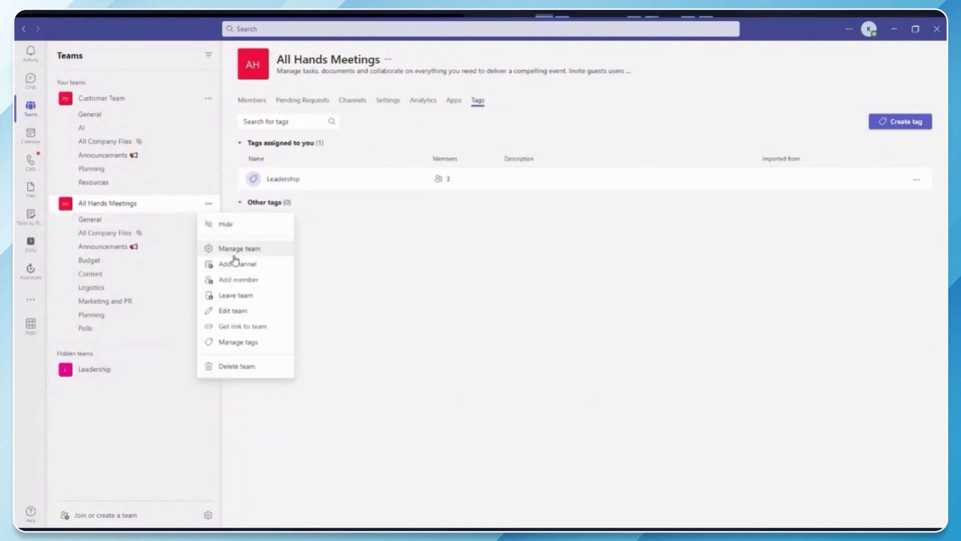
left_click(263, 249)
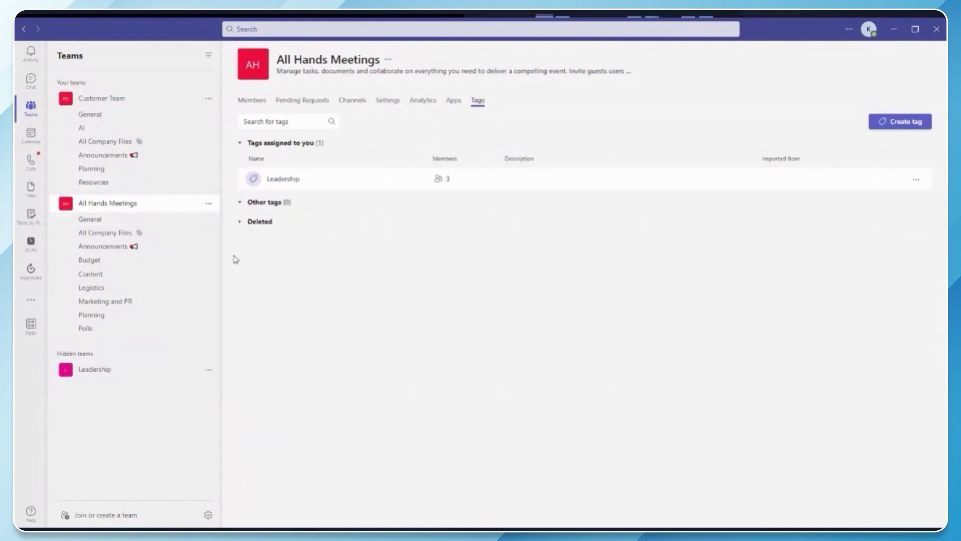
left_click(480, 103)
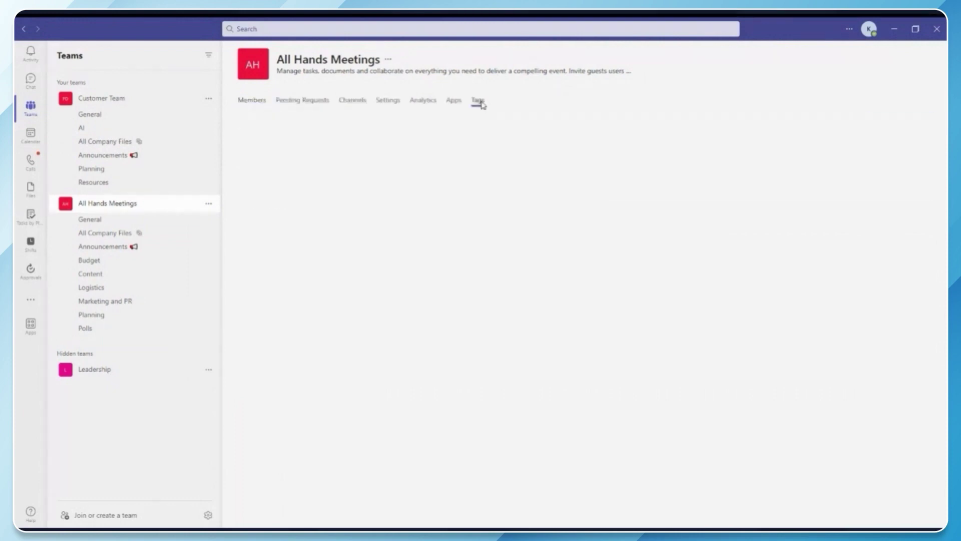
left_click(209, 204)
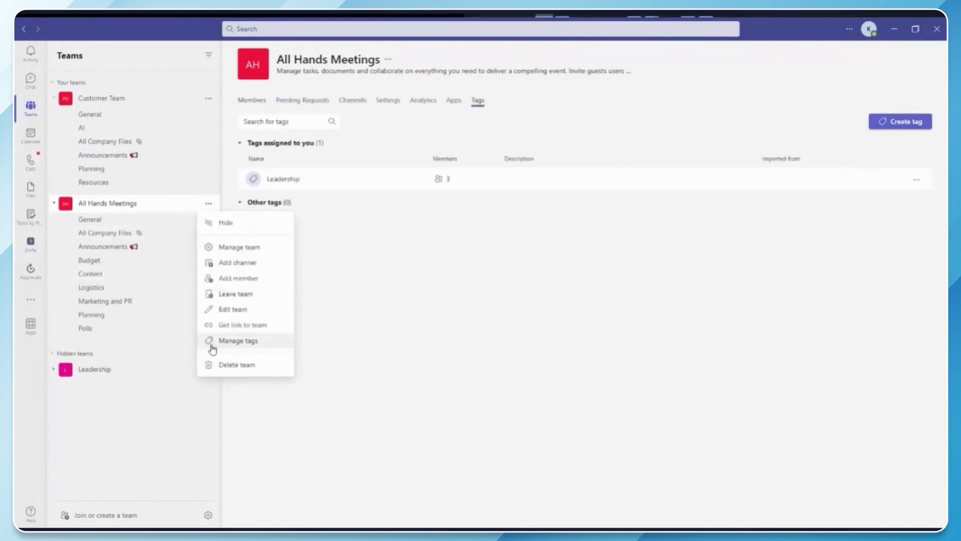
left_click(275, 340)
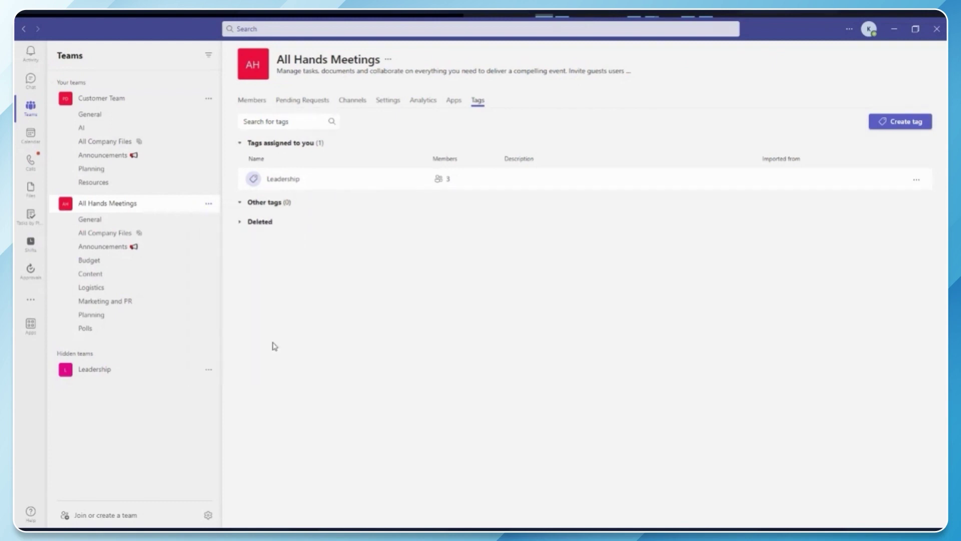
Create a tag named Core Team and assign three team members to it, including the team owner
left_click(895, 127)
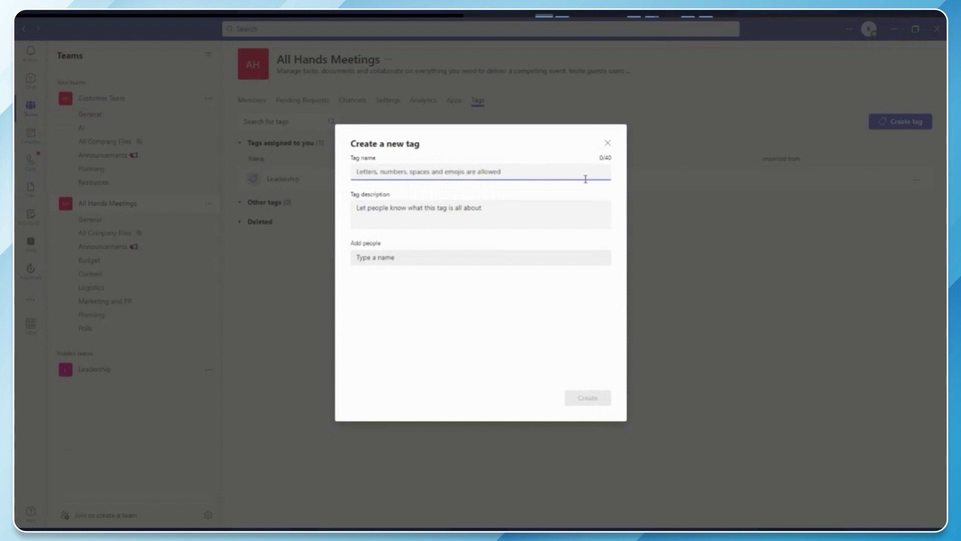
type("Core Team")
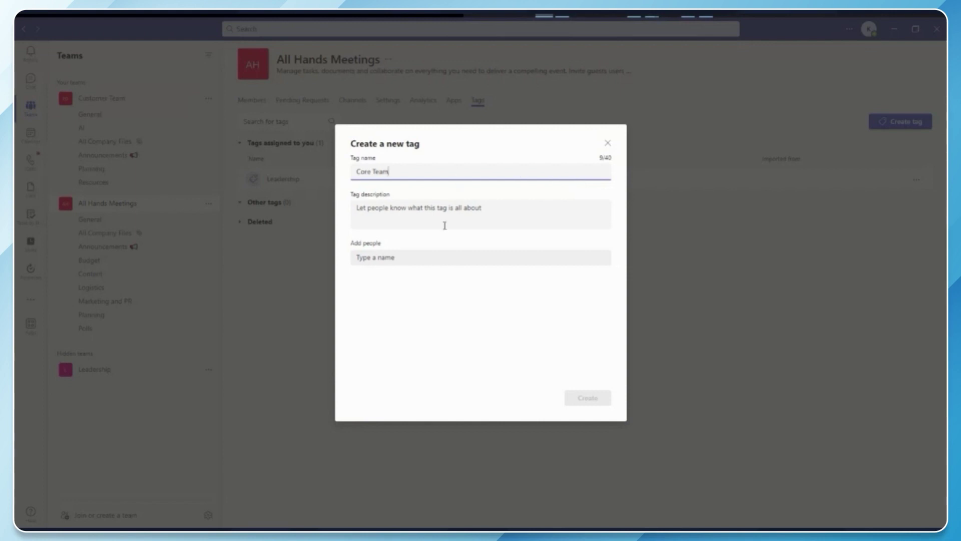
left_click(410, 262)
type("B")
left_click(411, 300)
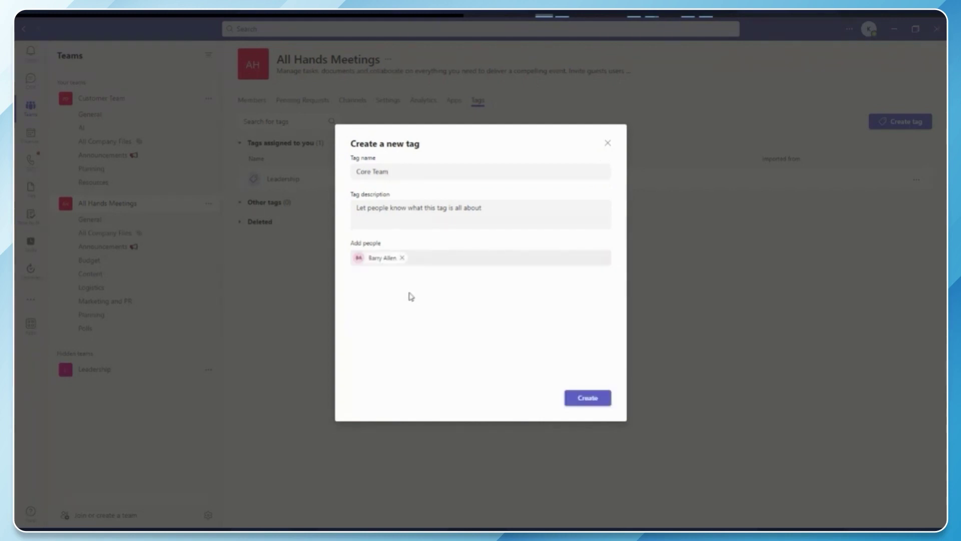
left_click(425, 257)
type("ch")
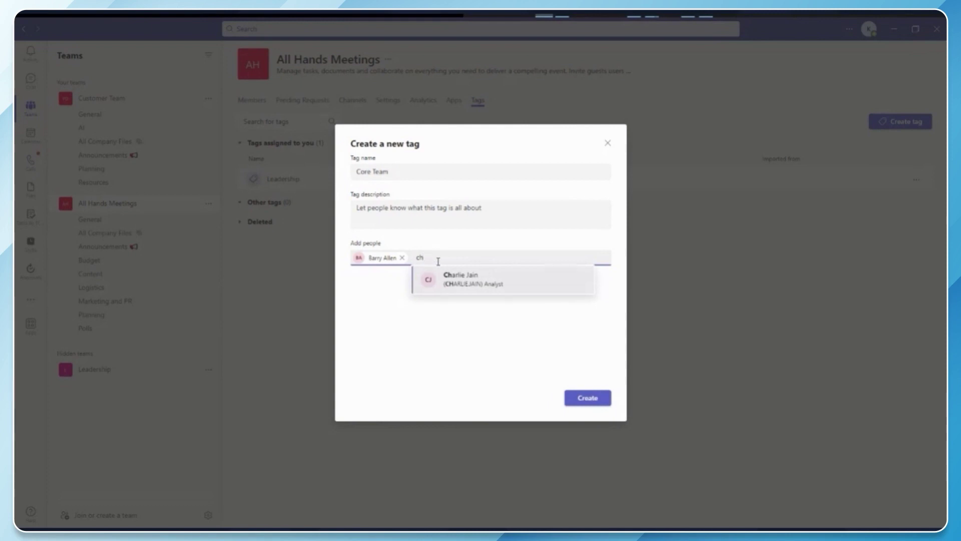
left_click(461, 282)
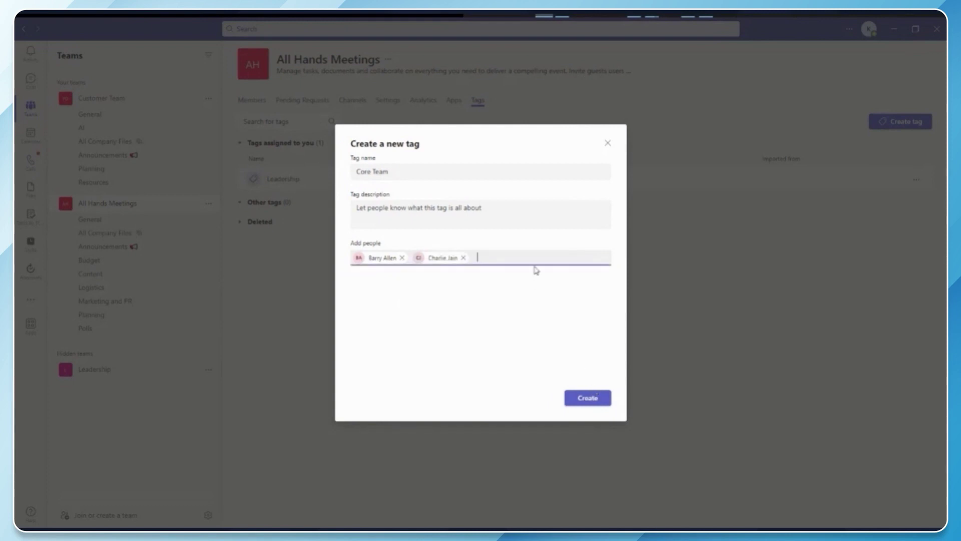
type("sam")
left_click(545, 281)
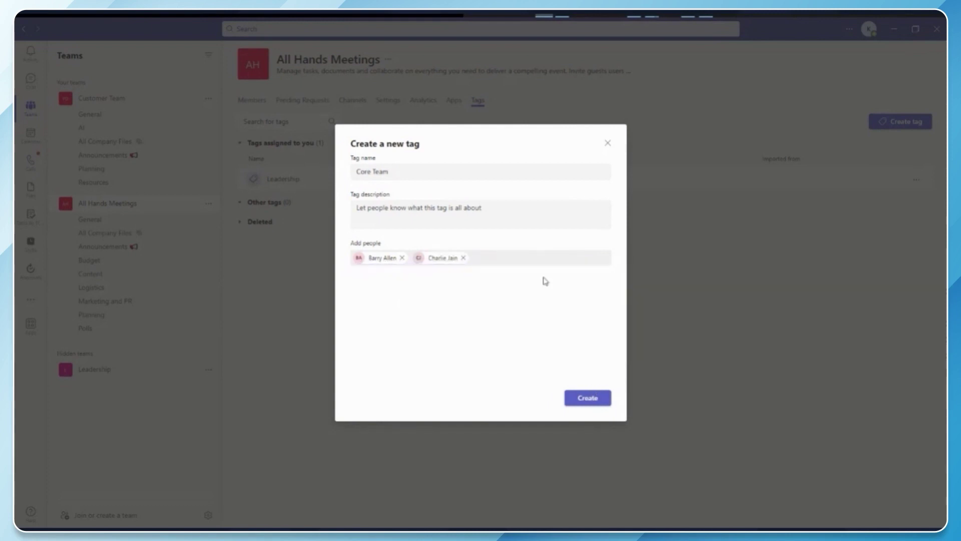
left_click(588, 399)
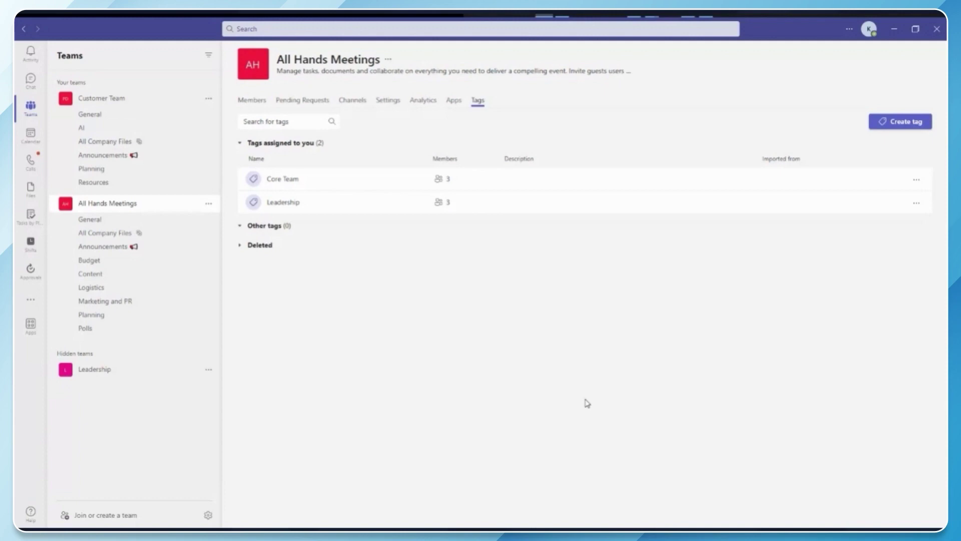
Examine the other and deleted tag sections and the actions available for the existing tags
left_click(259, 227)
left_click(917, 179)
key("Escape")
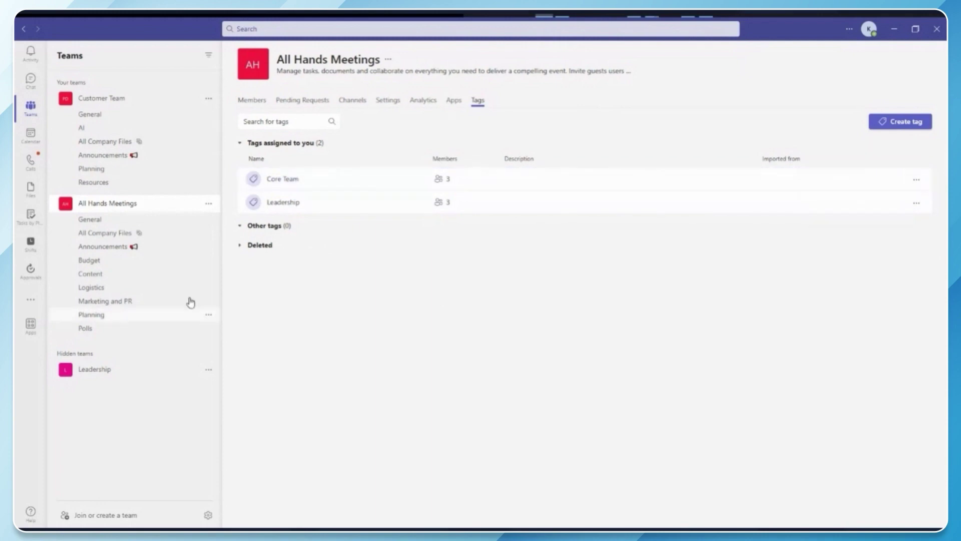
left_click(255, 250)
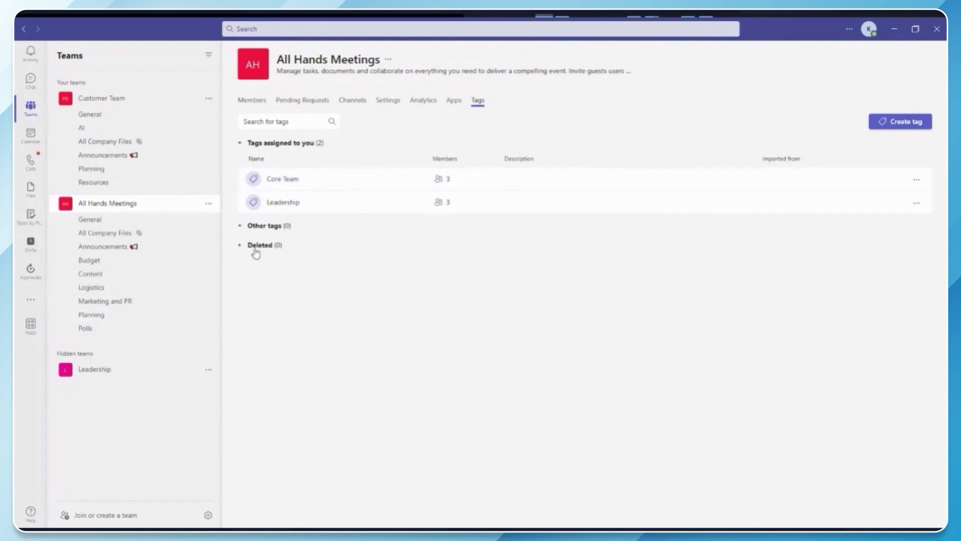
left_click(288, 228)
left_click(916, 203)
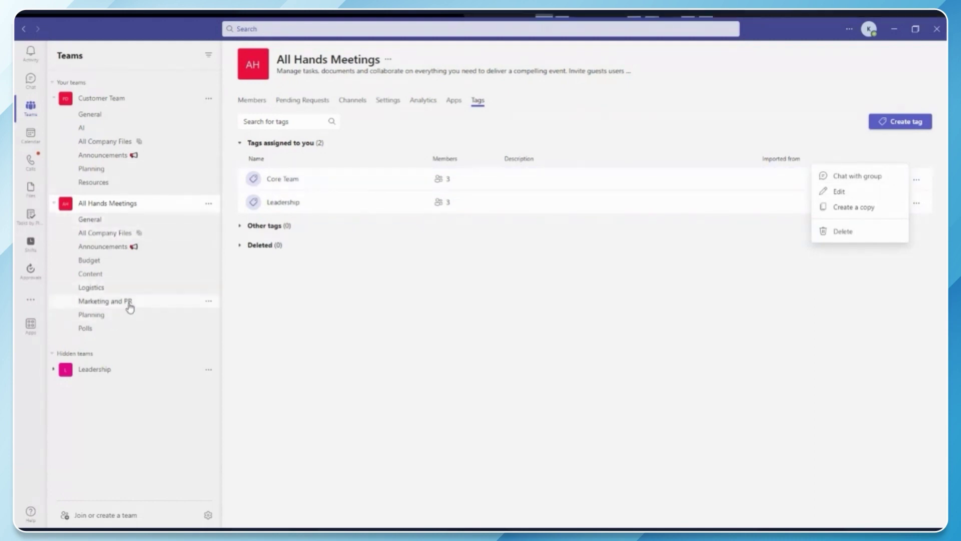
Start a new conversation in the Budget channel of All Hands Meetings with a mention of the Budget channel
left_click(115, 270)
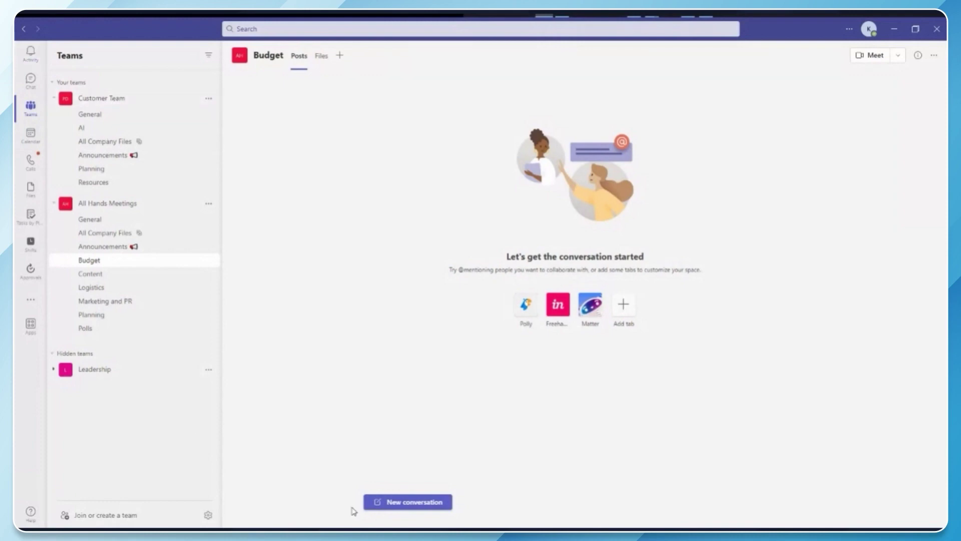
left_click(401, 502)
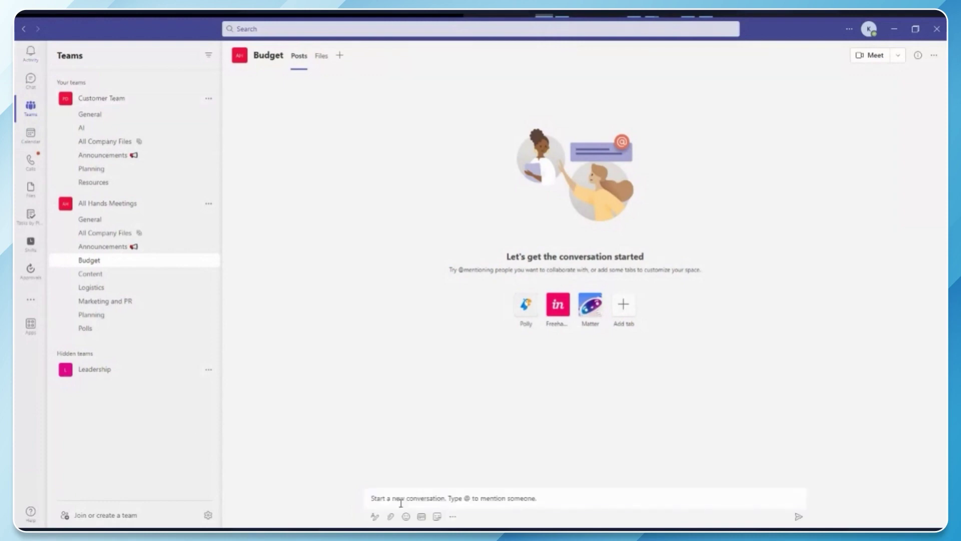
type("@budget")
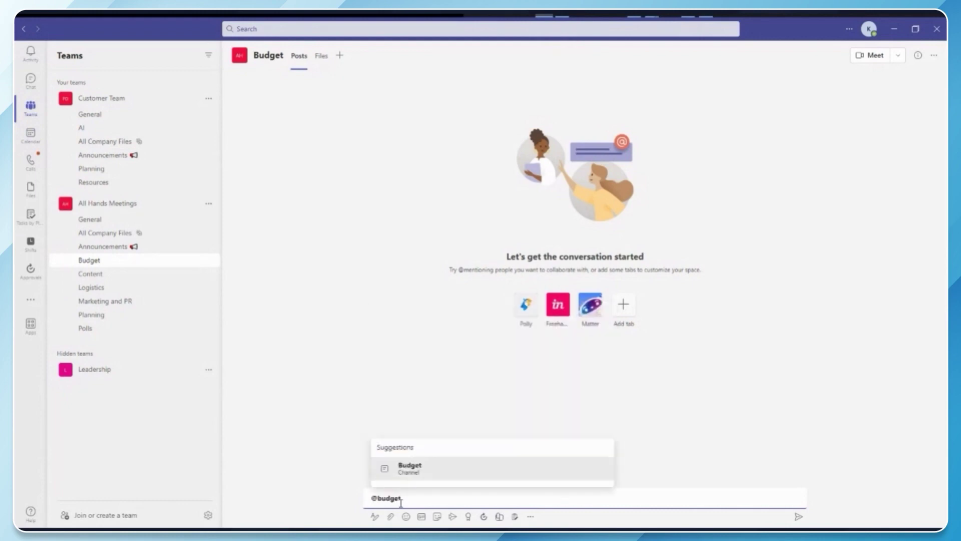
key("Return")
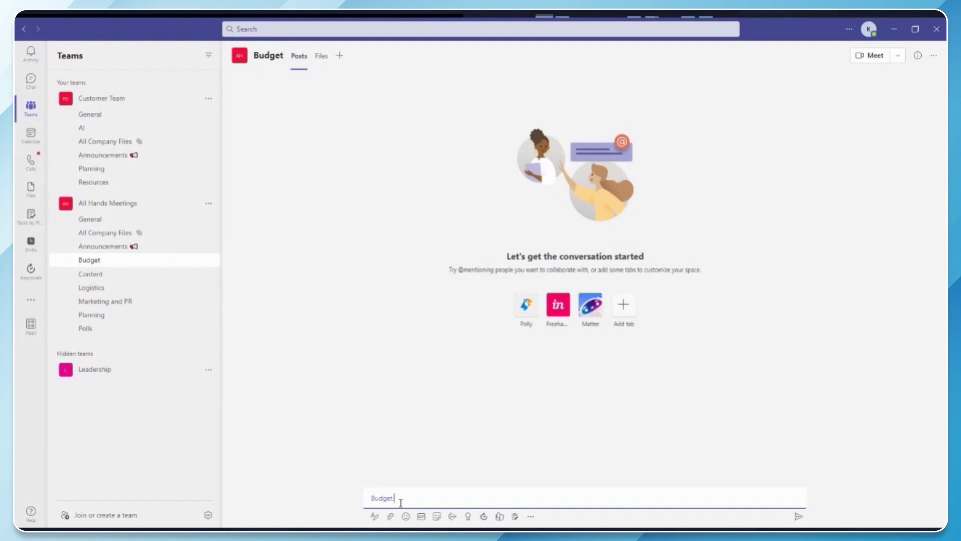
Review the notification options of the Budget channel
left_click(209, 261)
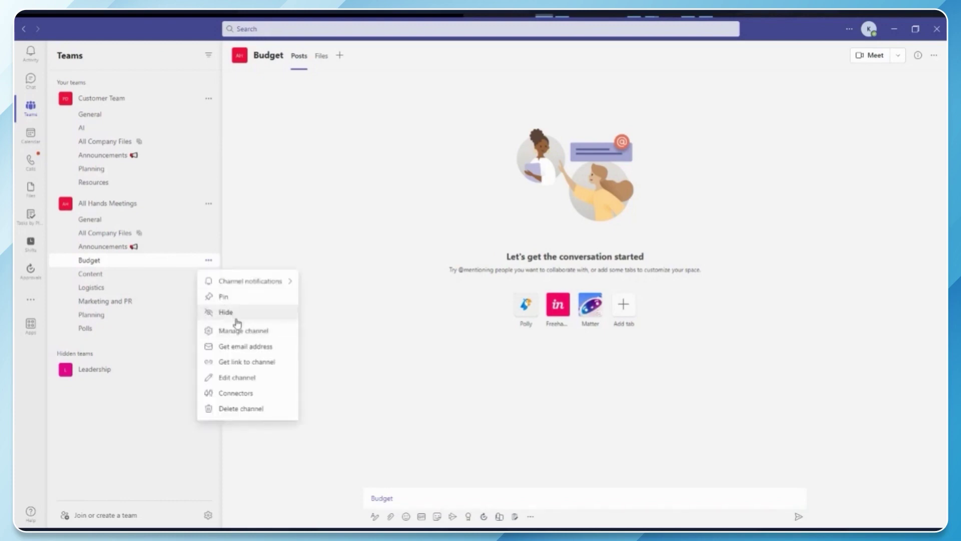
mouse_move(272, 281)
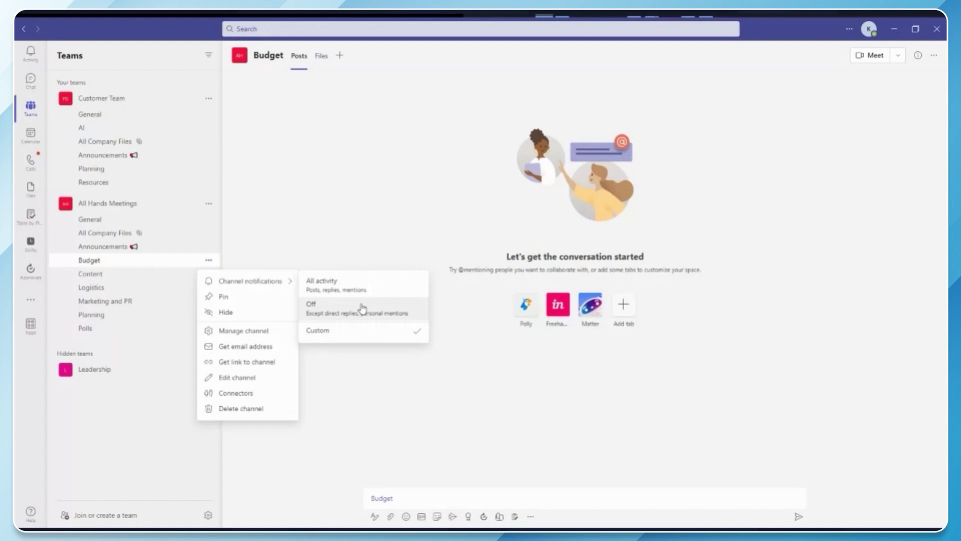
Replace the draft with a mention of the Core Team tag followed by "- can you look into this?" and post it
left_click(435, 494)
key("ctrl+a")
type("@core")
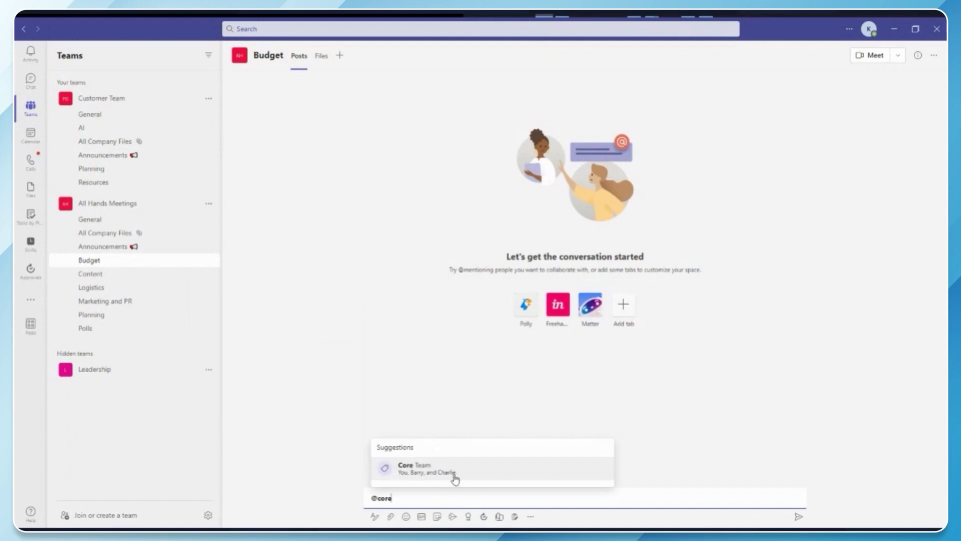
left_click(455, 478)
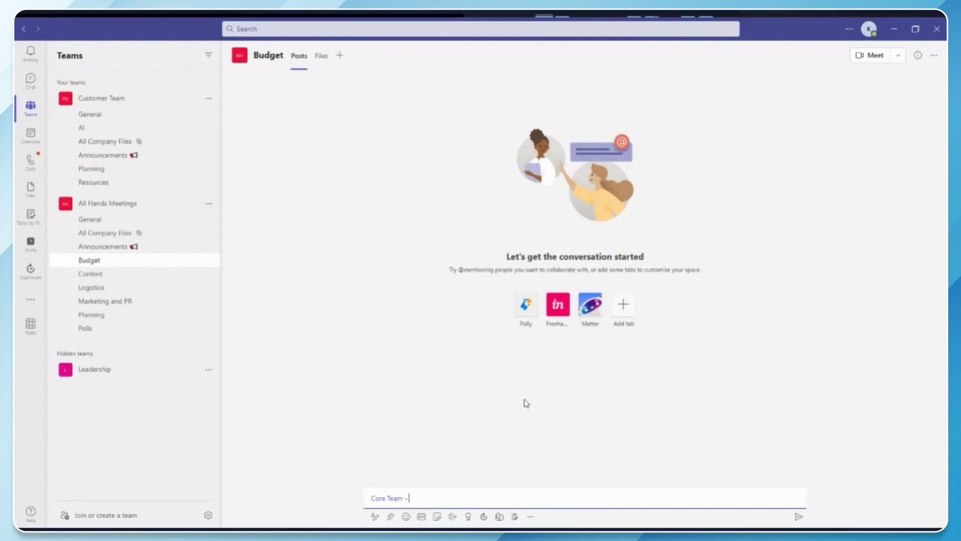
type("- can you look in to this?")
key("shift+Return")
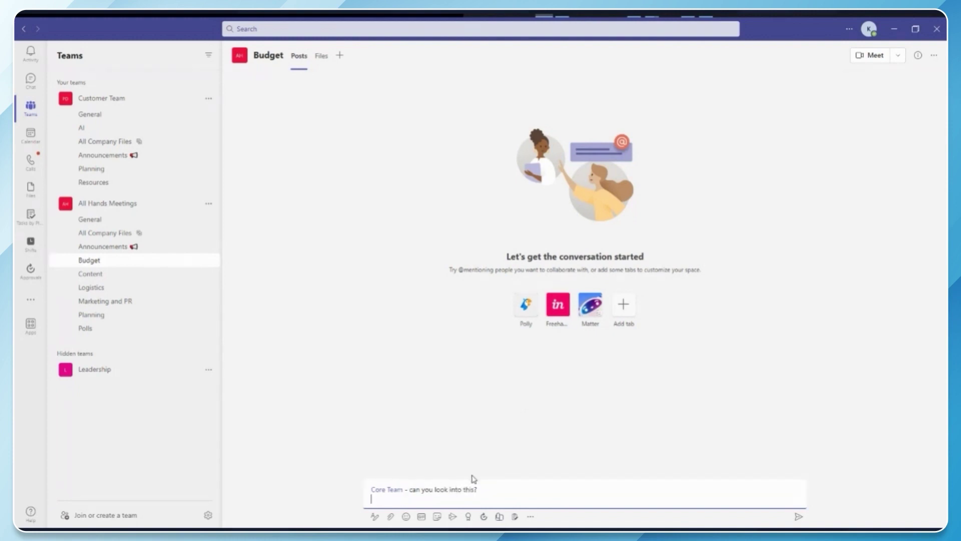
left_click(391, 517)
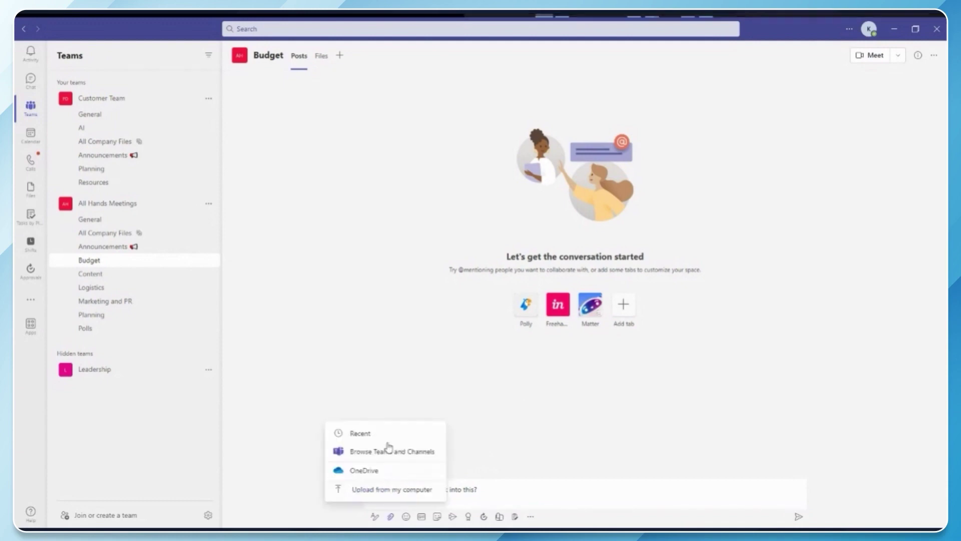
left_click(581, 487)
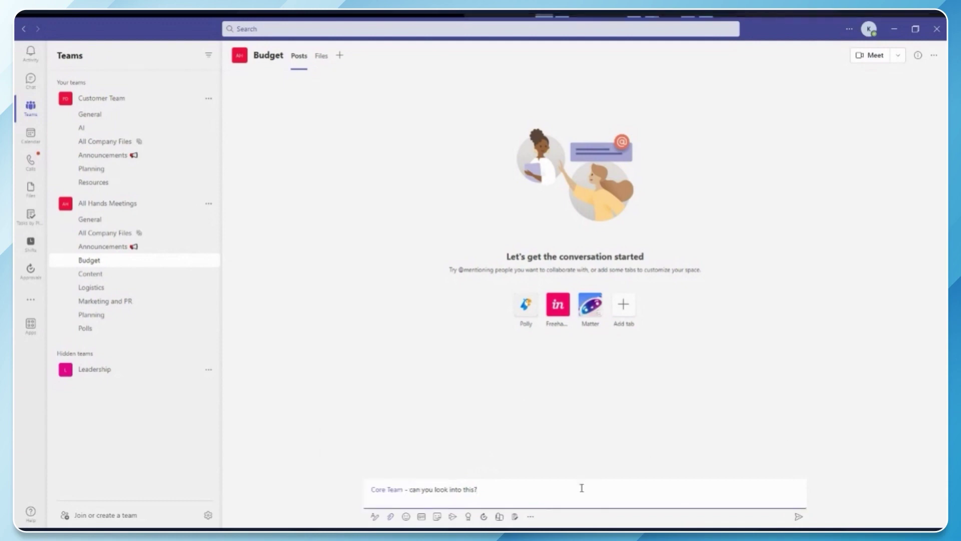
key("Return")
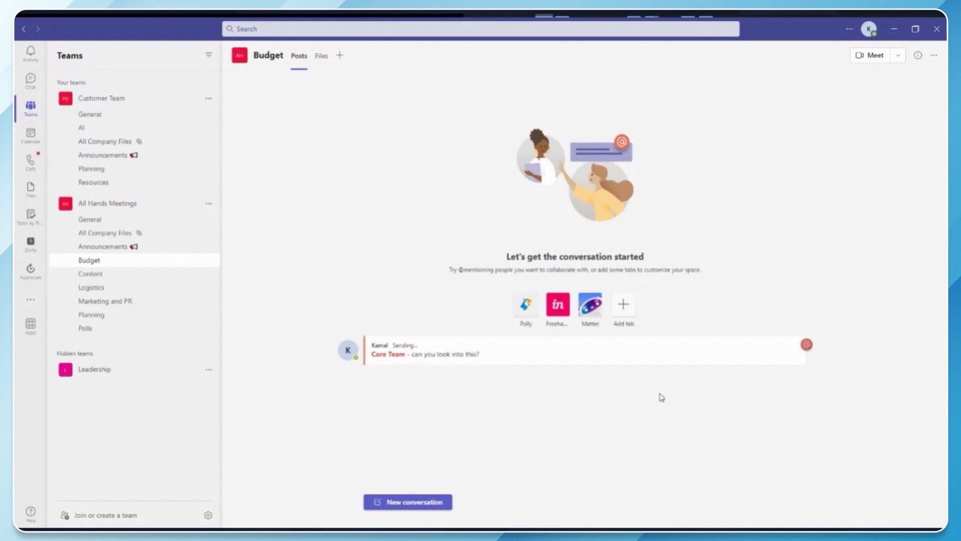
Open the details of the Core Team tag mentioned in the posted message
left_click(379, 375)
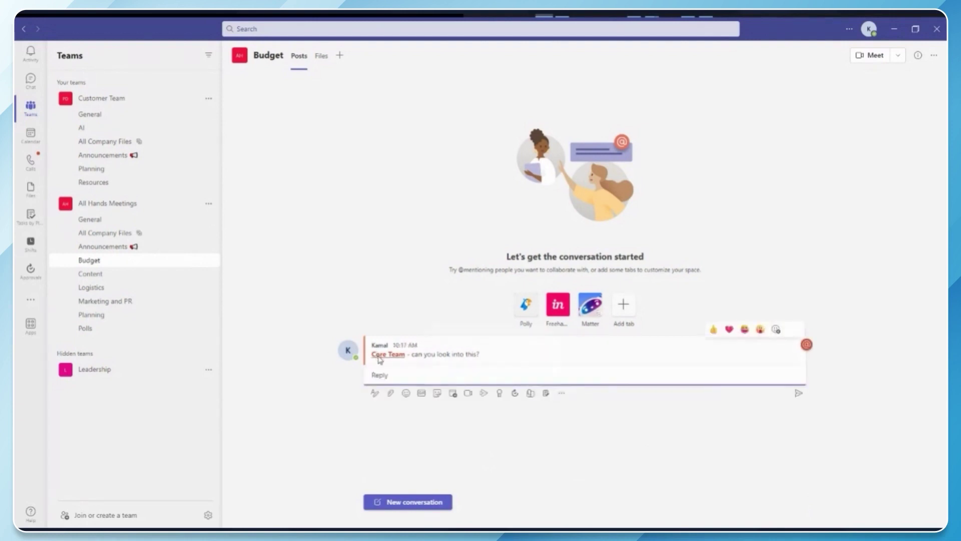
left_click(379, 355)
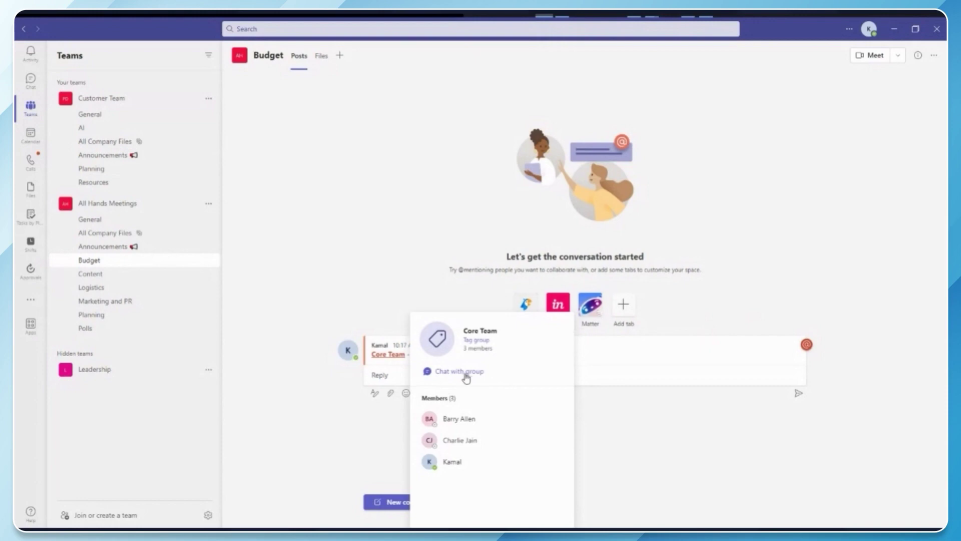
Start a new chat addressed to the Core Team tag of All Hands Meetings
left_click(34, 86)
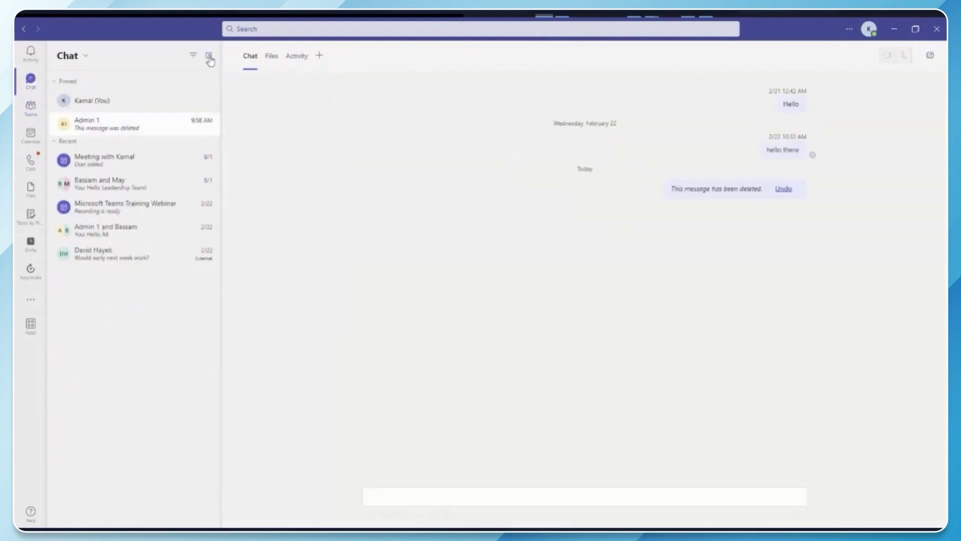
left_click(209, 58)
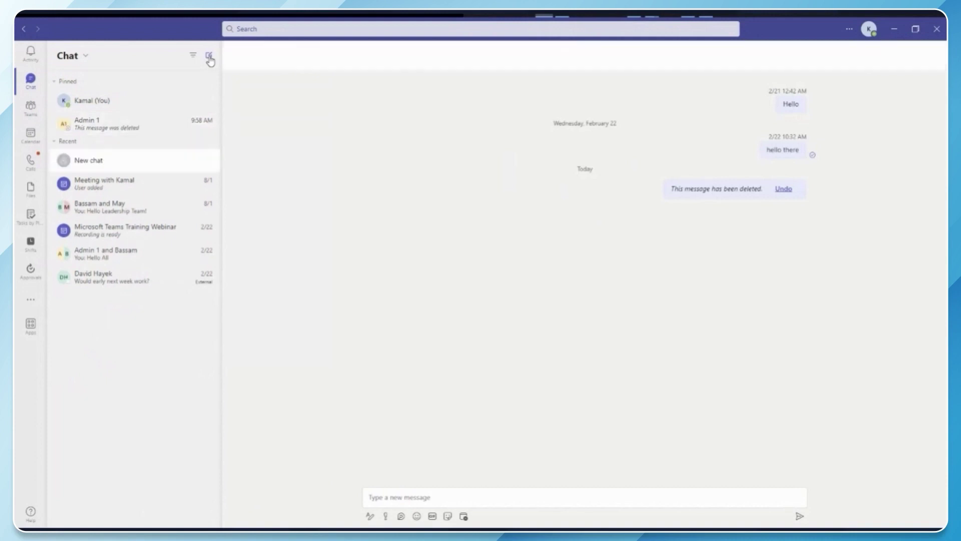
type("co")
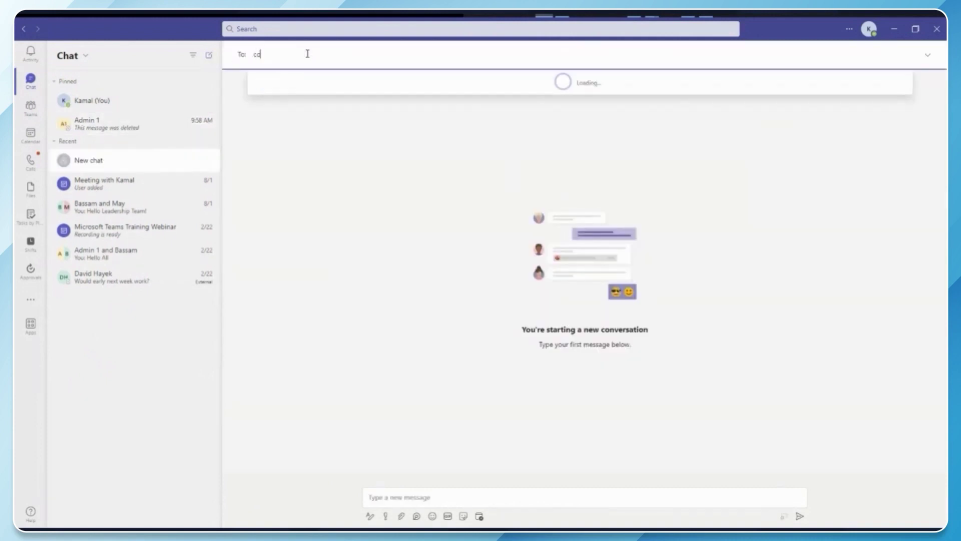
type("re team")
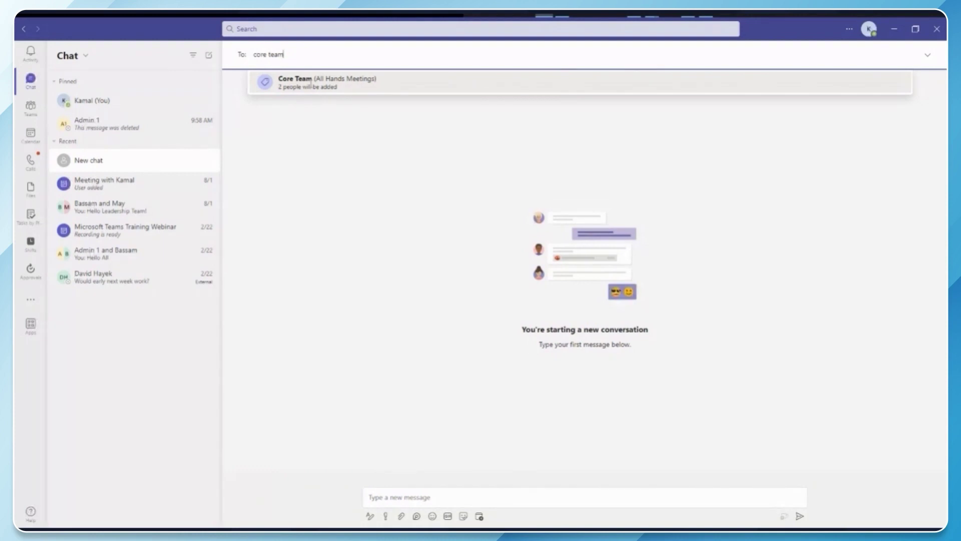
left_click(310, 82)
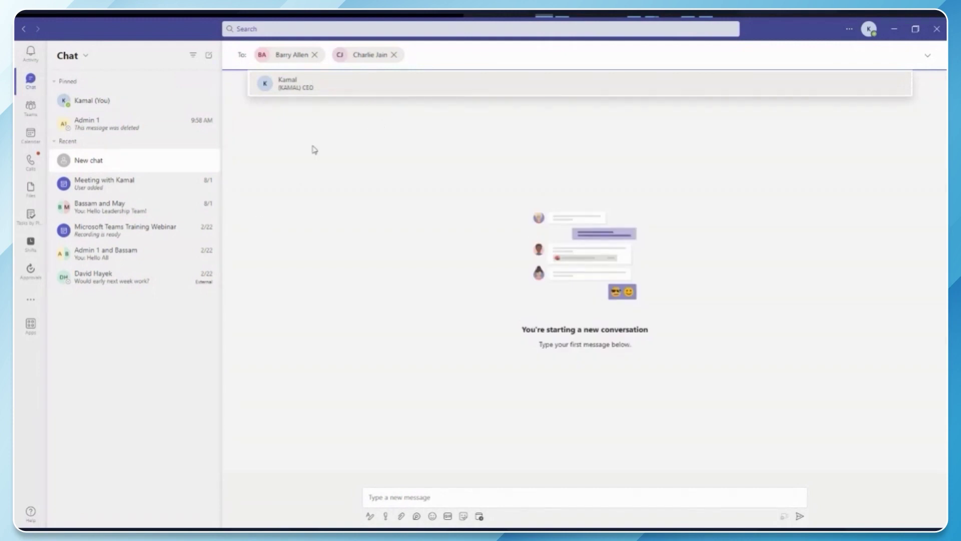
Remove both Core Team members from the recipients of the new chat
left_click(394, 55)
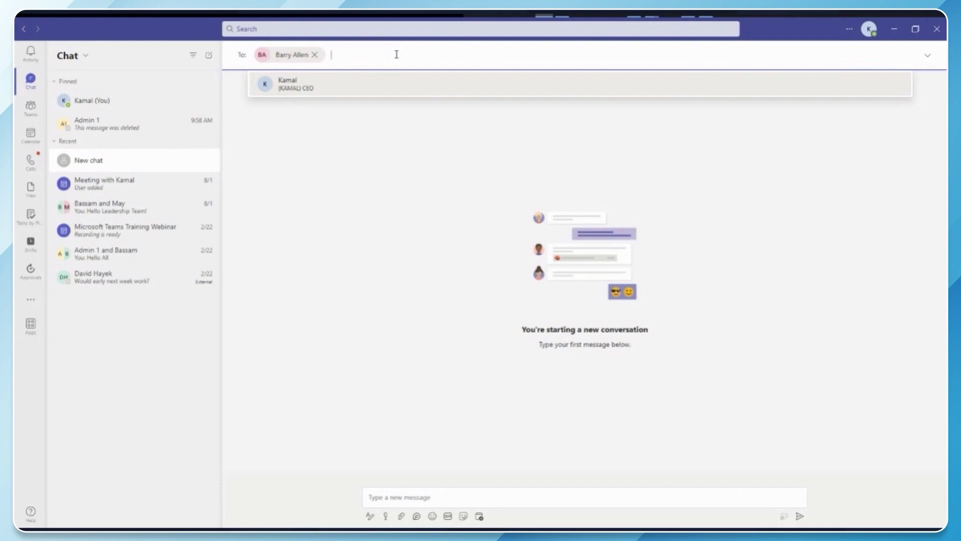
left_click(336, 228)
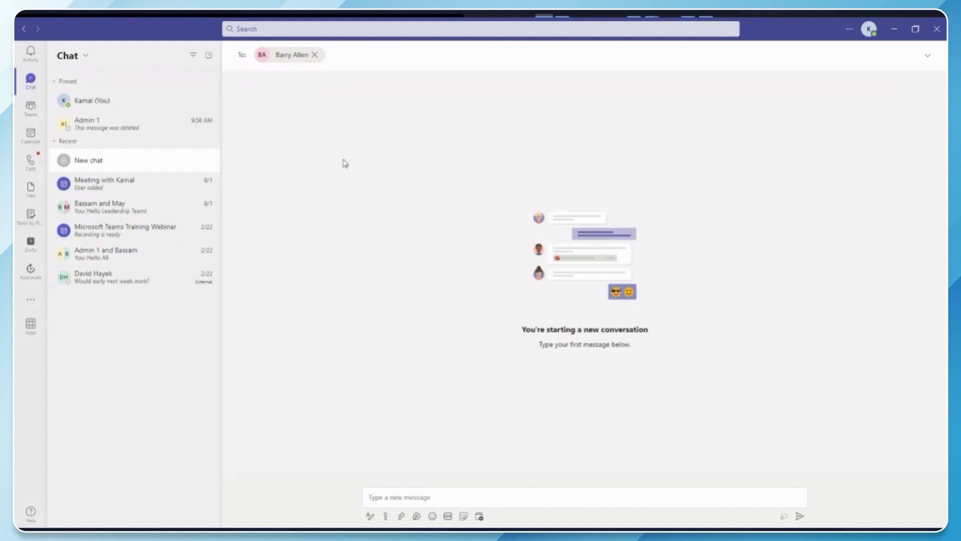
left_click(315, 55)
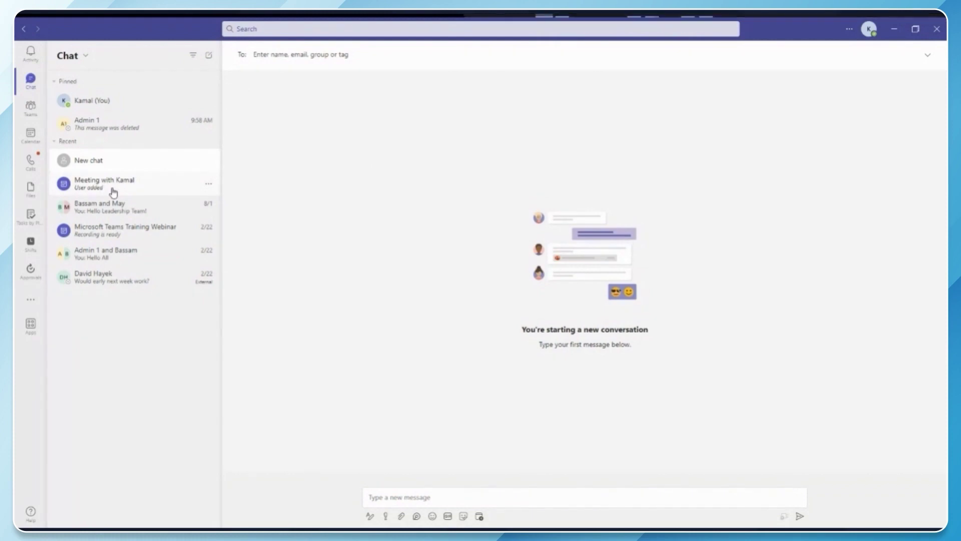
Open Word Guide.docx from the General channel of All Hands Meetings and show its editing mode options
left_click(30, 107)
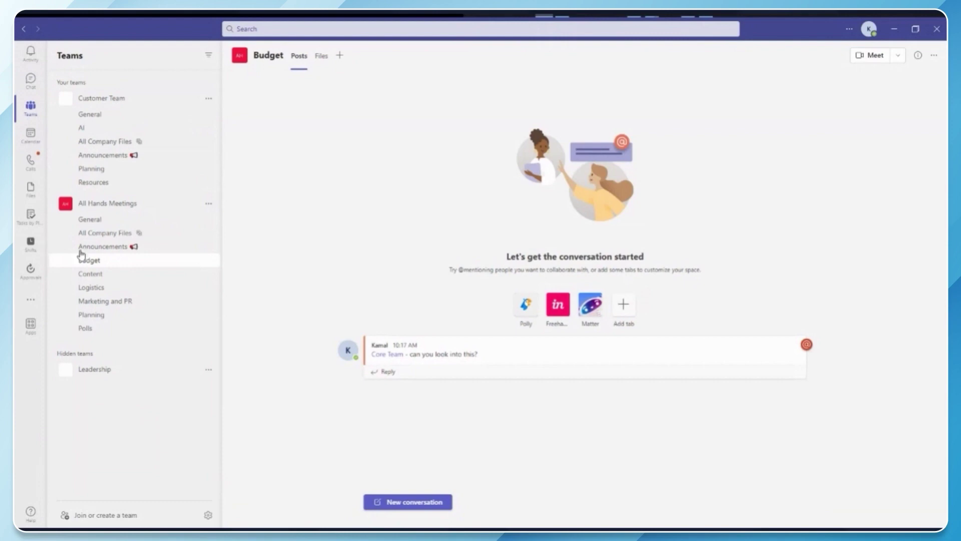
left_click(140, 220)
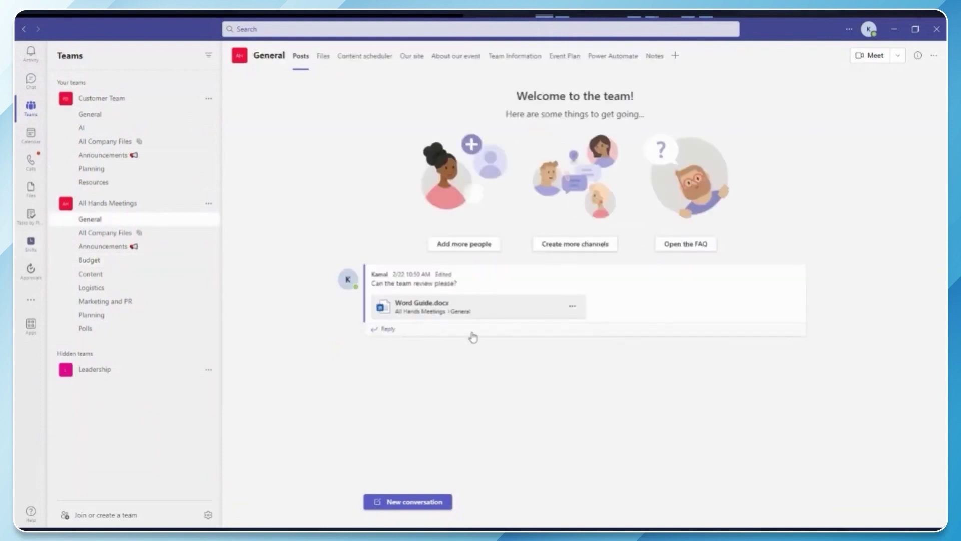
left_click(481, 311)
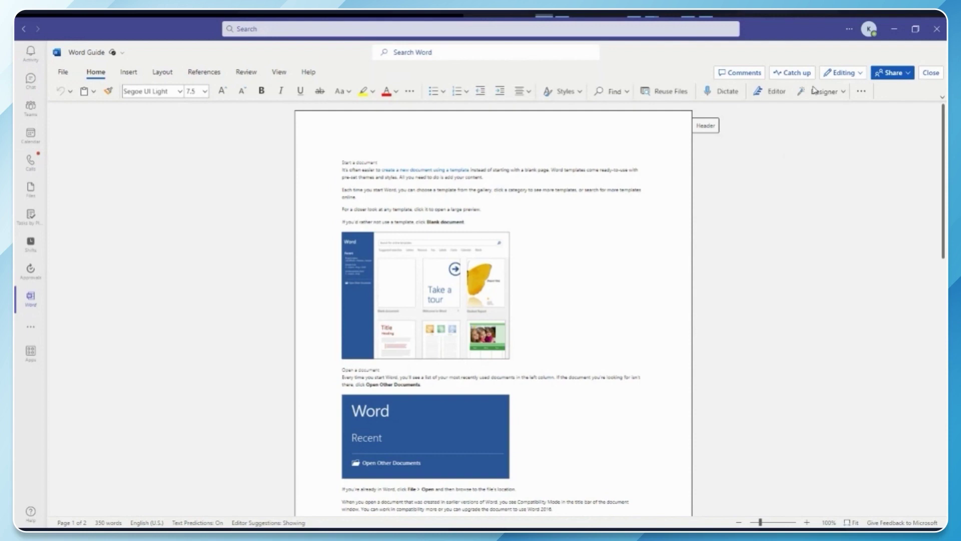
left_click(849, 74)
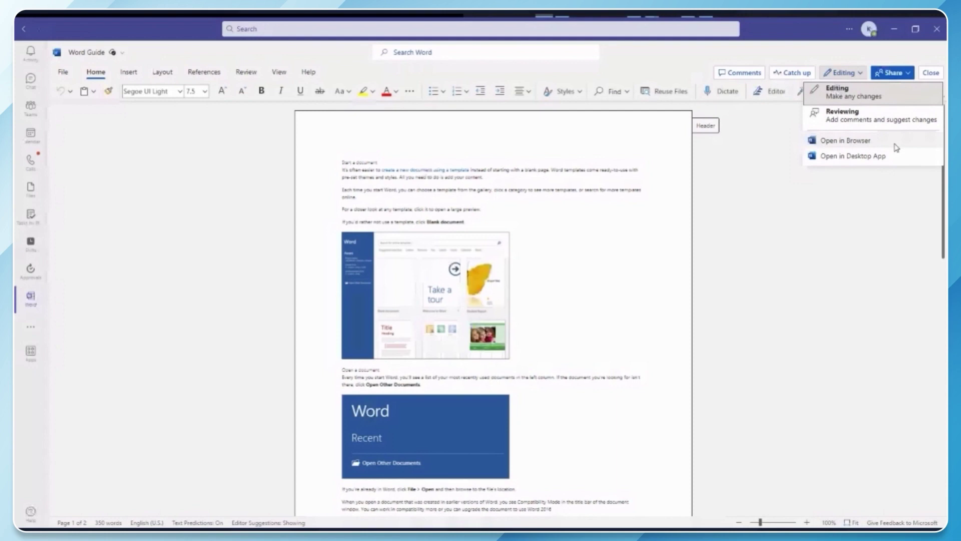
Send the analyst from the Core Team a greeting of "Hey" plus their first name, using an @ mention in the Teams search
left_click(262, 29)
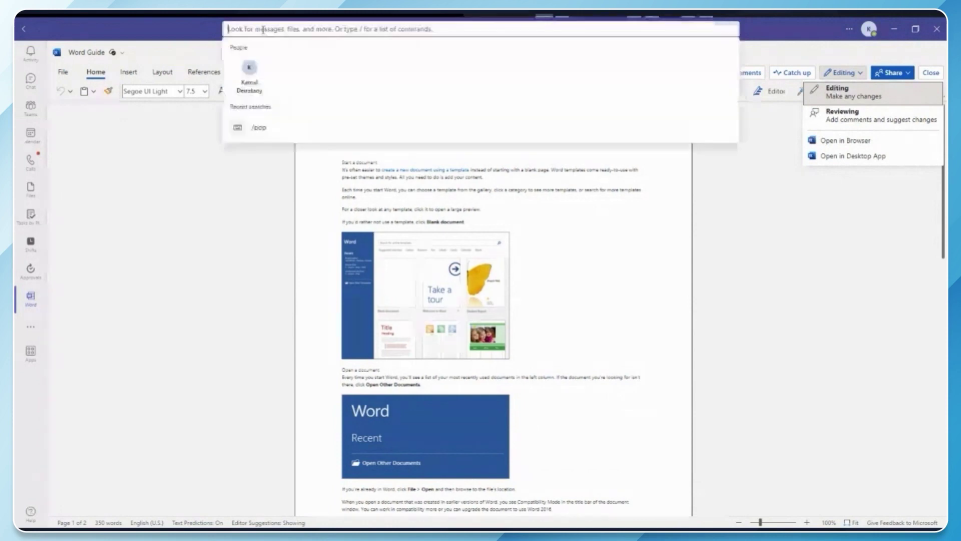
type("@")
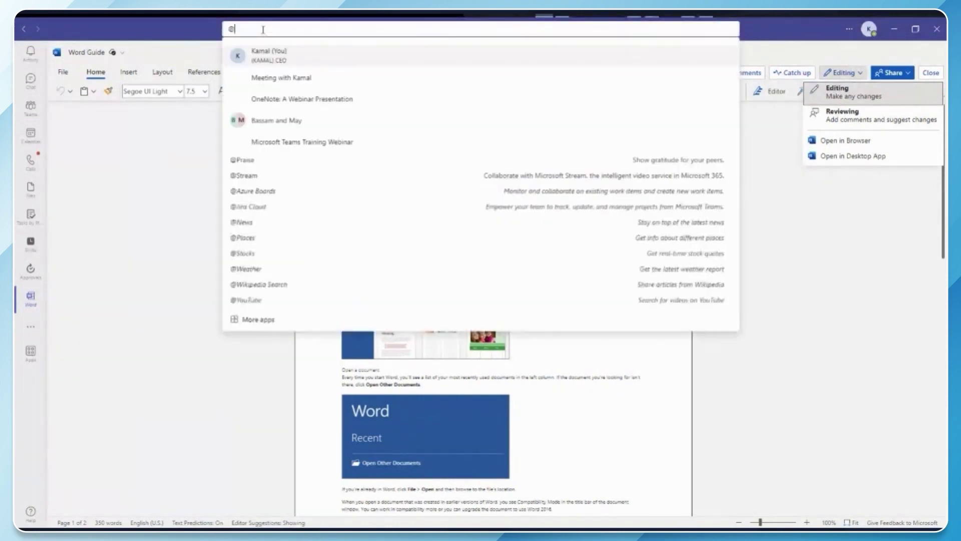
type("charli")
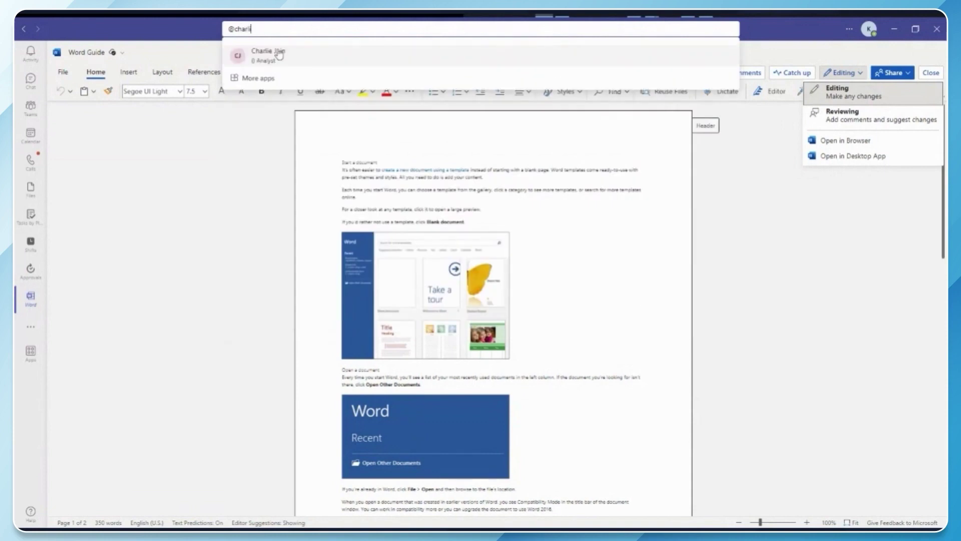
left_click(279, 54)
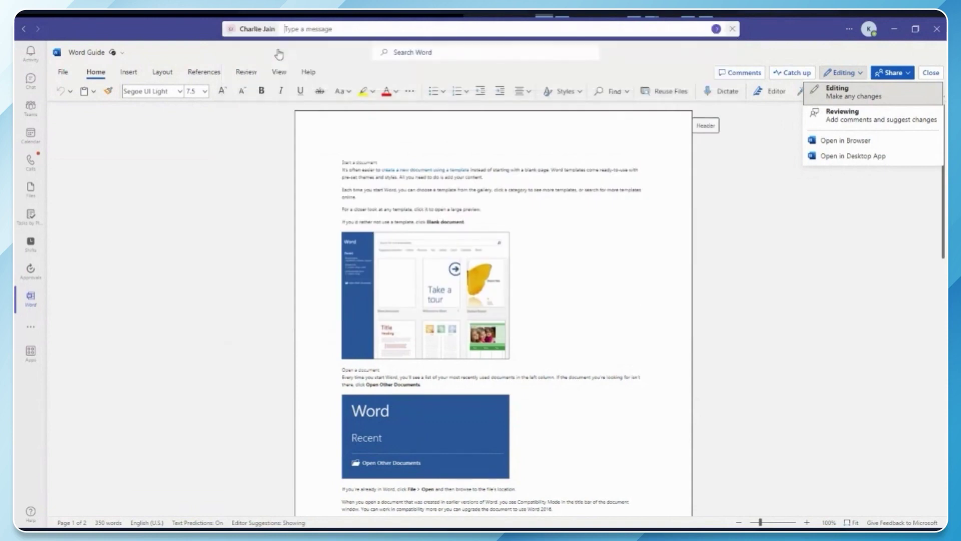
type("Hey Charlie!")
key("Return")
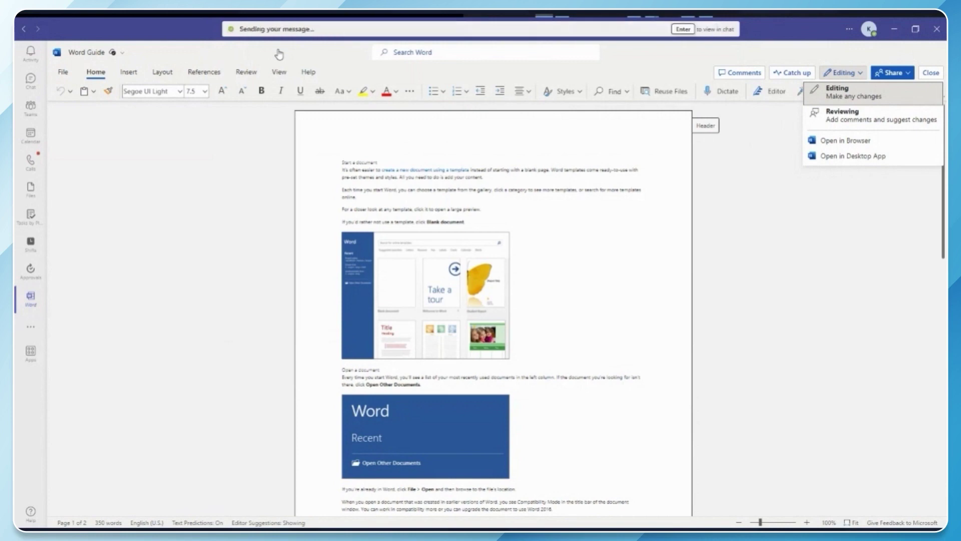